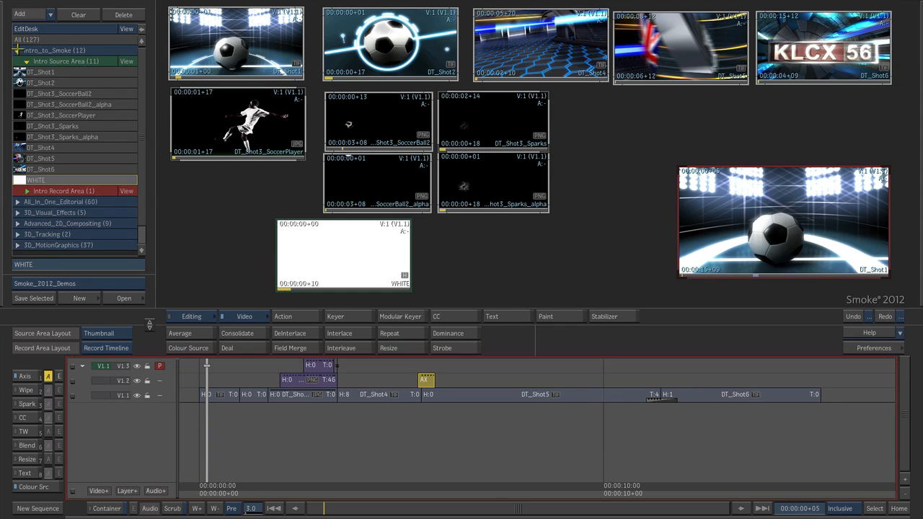
Step: Collapse the Intro_to_Smoke desk, expand All_In_One_Editorial, and view its Start source area and Clean record area
{"action": "left_click", "coordinate": [17, 50]}
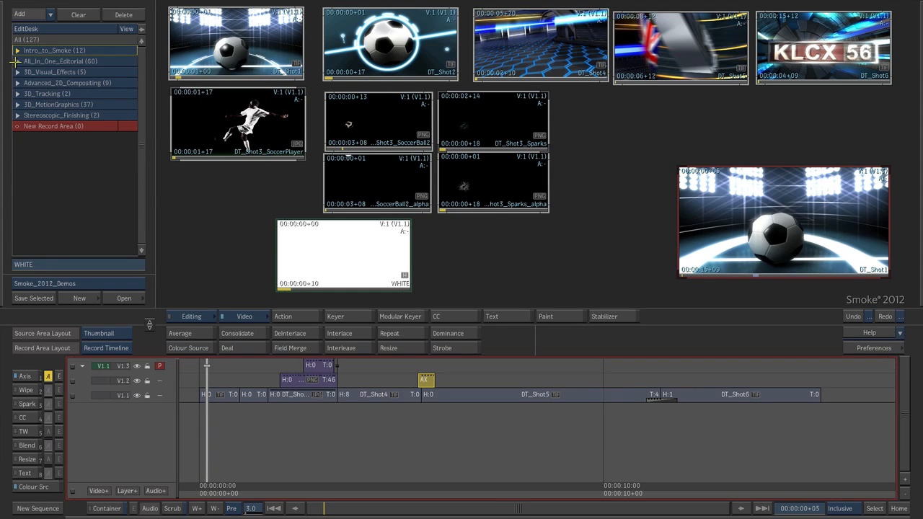
{"action": "left_click", "coordinate": [16, 62]}
{"action": "left_click", "coordinate": [128, 72]}
{"action": "left_click", "coordinate": [127, 148]}
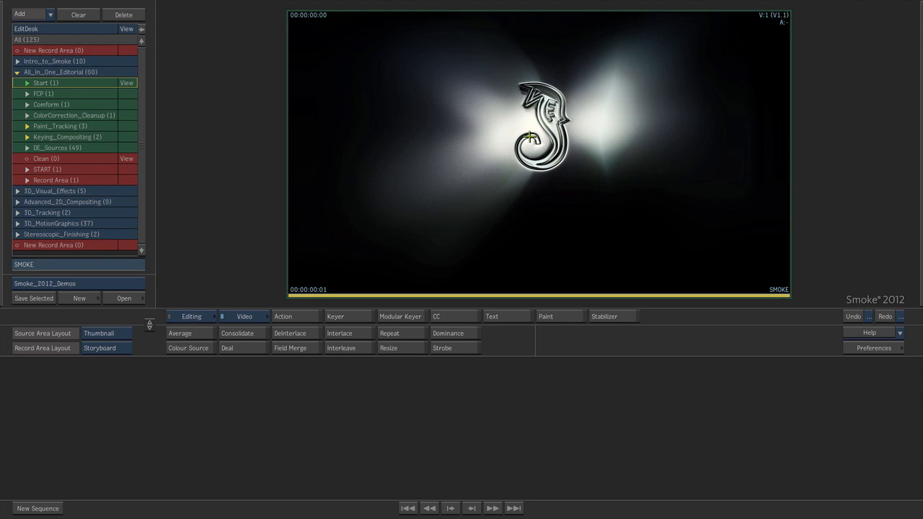
Step: Switch to Final Cut Pro and scrub through the 787_offline sequence to review the edit
{"action": "key", "text": "super+Tab"}
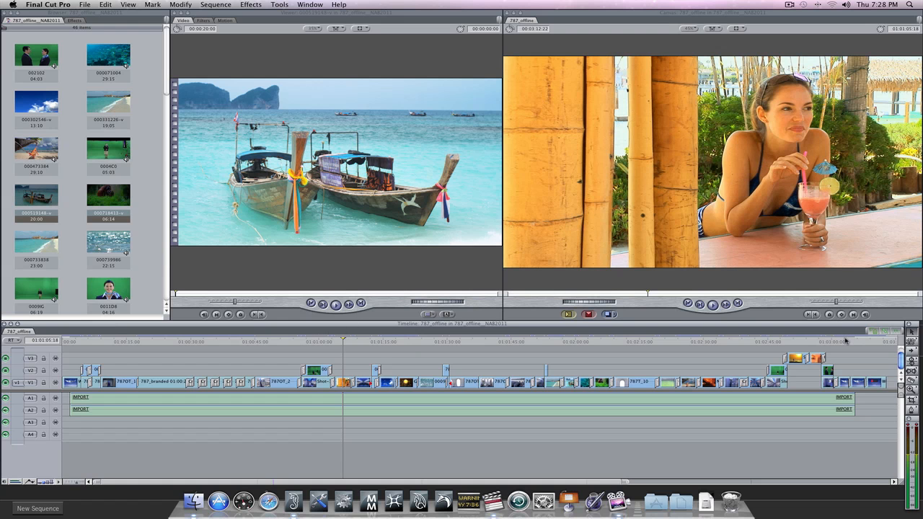
{"action": "left_click", "coordinate": [239, 342]}
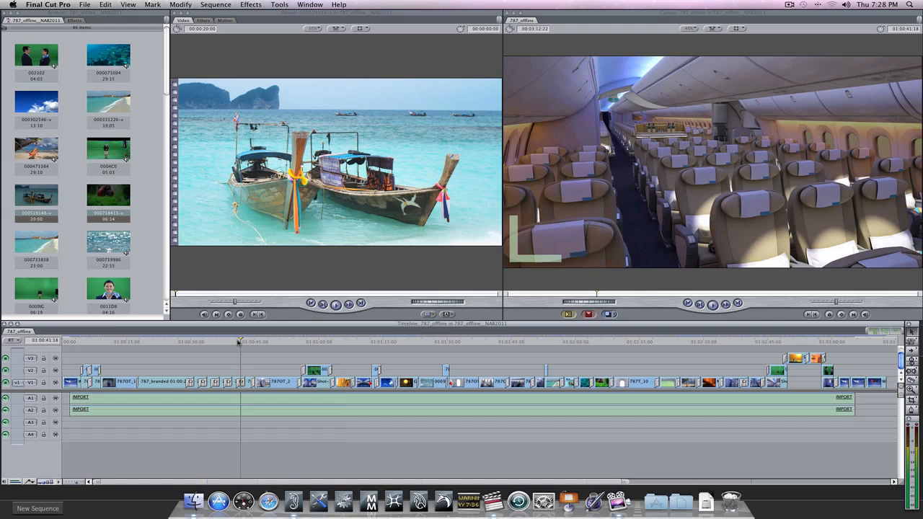
{"action": "left_click_drag", "start_coordinate": [248, 340], "coordinate": [235, 367]}
{"action": "left_click_drag", "start_coordinate": [281, 341], "coordinate": [338, 342]}
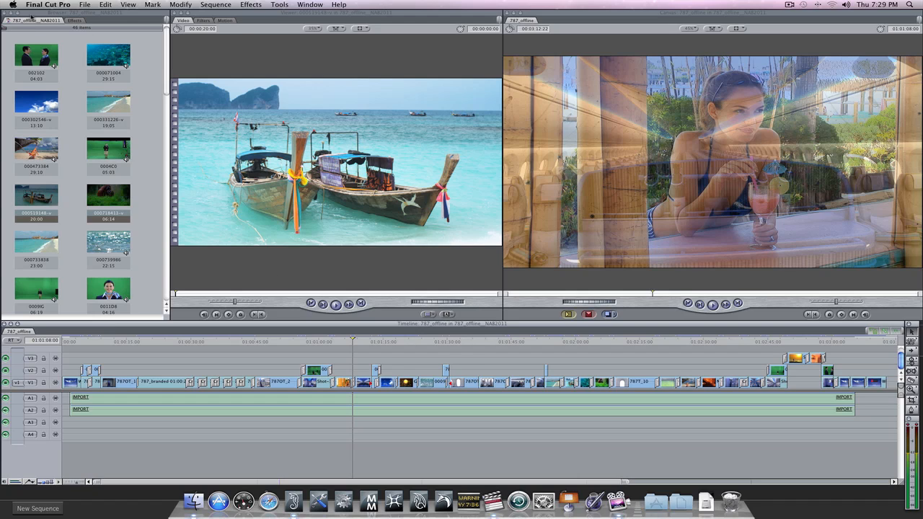
Step: Export the 787_offline sequence as Apple XML Interchange Format, version 5, into the Thomson folder, replacing the existing file
{"action": "left_click", "coordinate": [85, 5]}
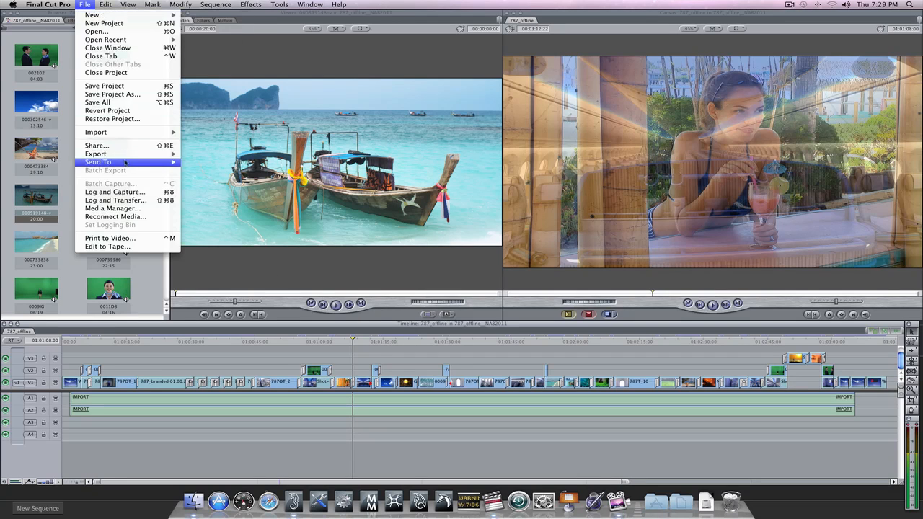
{"action": "mouse_move", "coordinate": [128, 157]}
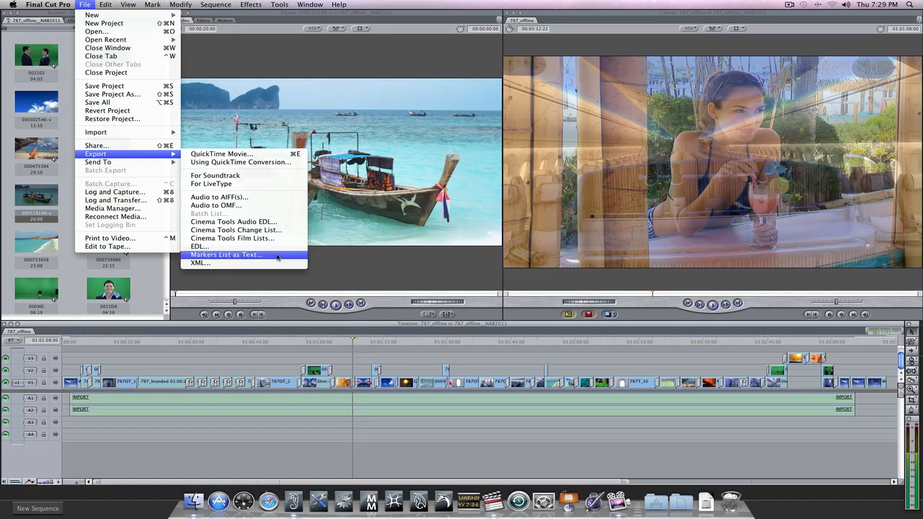
{"action": "left_click", "coordinate": [201, 262]}
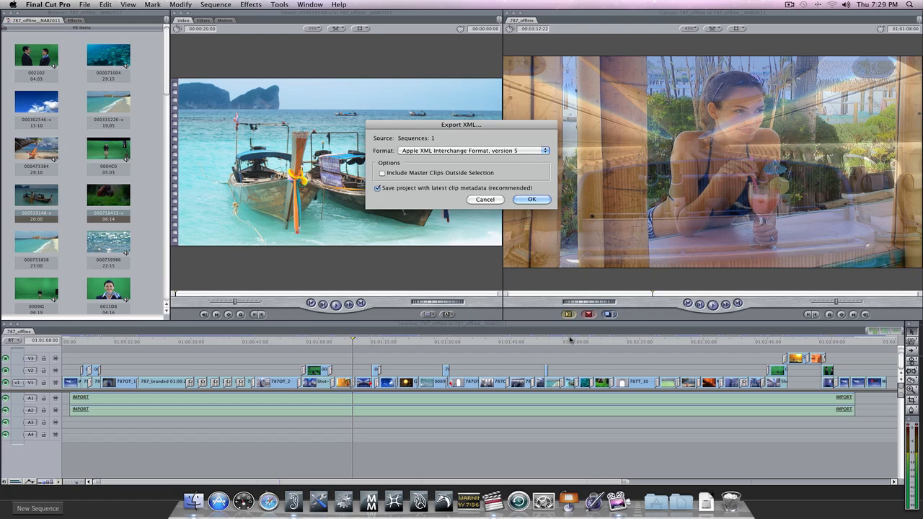
{"action": "left_click", "coordinate": [528, 201]}
{"action": "left_click", "coordinate": [557, 245]}
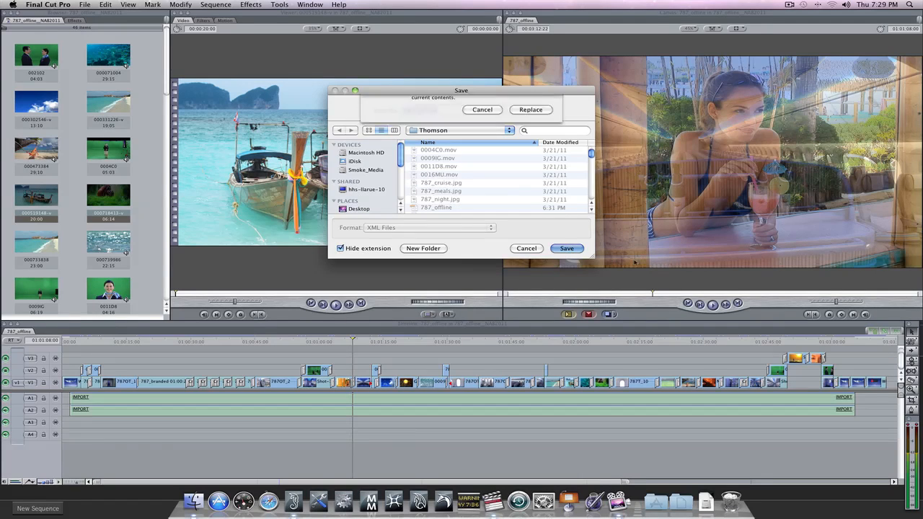
{"action": "left_click", "coordinate": [532, 148]}
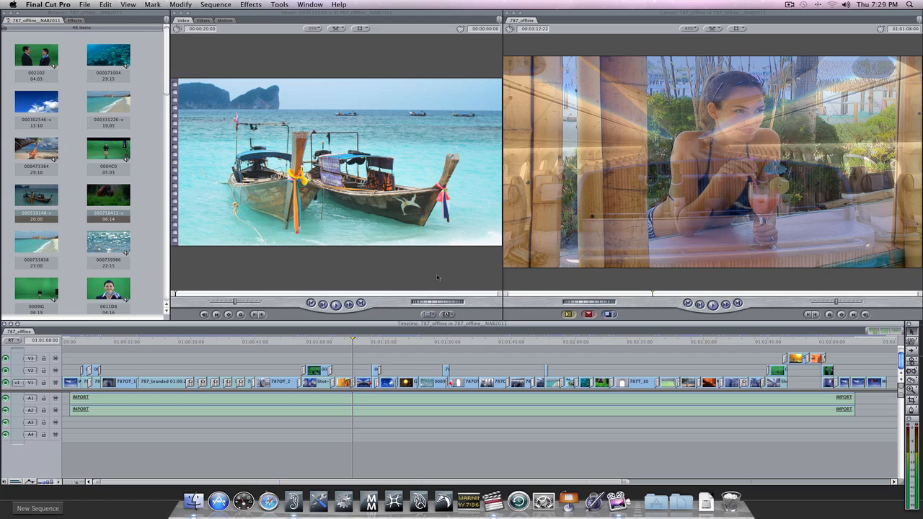
Step: Hide Final Cut Pro to return to Smoke and open the Smoke_2012_Demos clip library
{"action": "left_click", "coordinate": [48, 4]}
{"action": "left_click", "coordinate": [72, 132]}
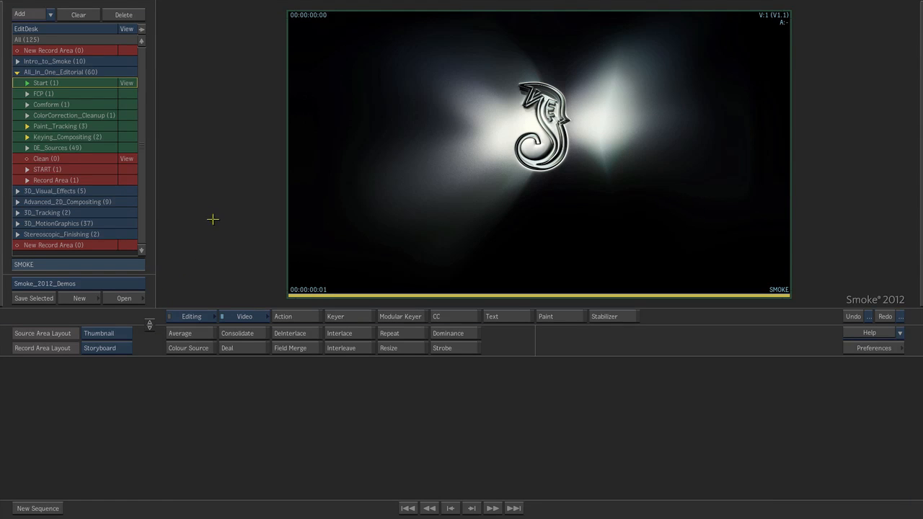
{"action": "left_click", "coordinate": [123, 299]}
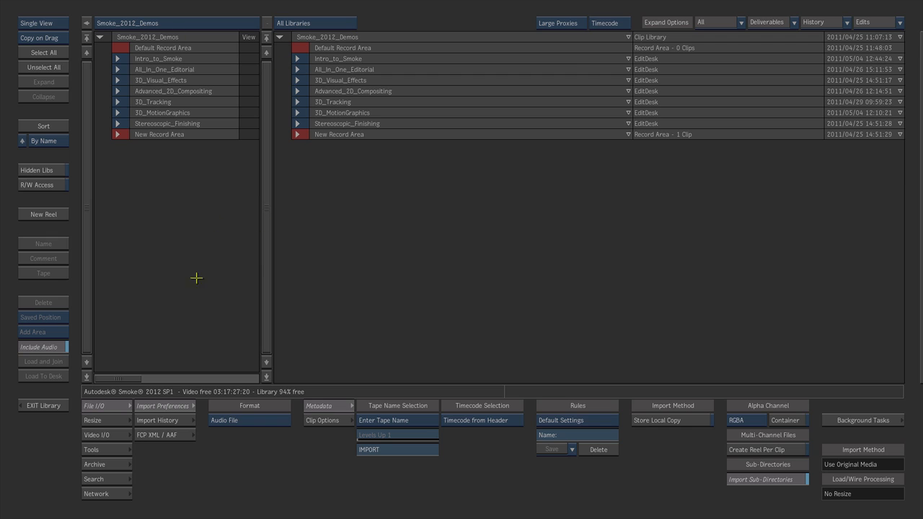
Step: Set the clip library to Dual View and load the SMOKE_MAC_ARCHIVE/MEDIA/Thomson folder in the second library
{"action": "left_click", "coordinate": [38, 23]}
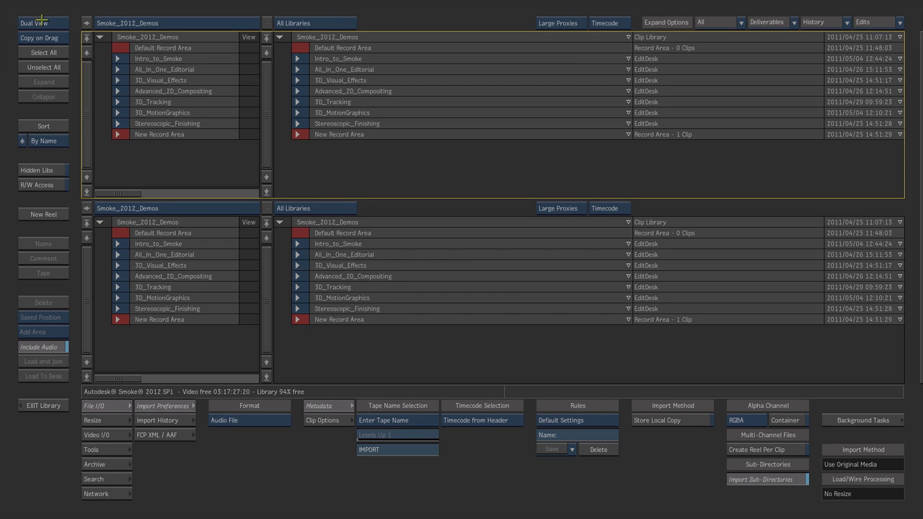
{"action": "left_click", "coordinate": [194, 208]}
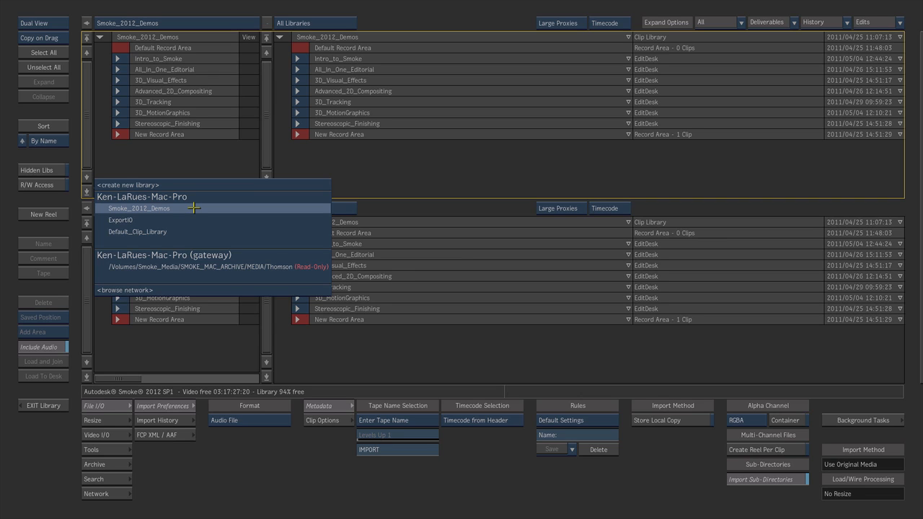
{"action": "left_click", "coordinate": [187, 266]}
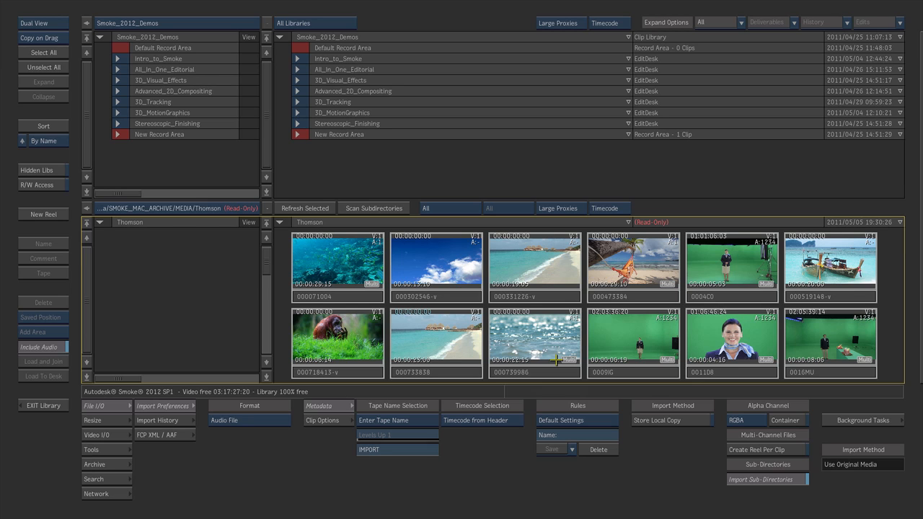
Step: Preview several Thomson media files with their clip info, including 000071004, 000331226-v, 000473384 and 787_night
{"action": "left_click", "coordinate": [337, 295]}
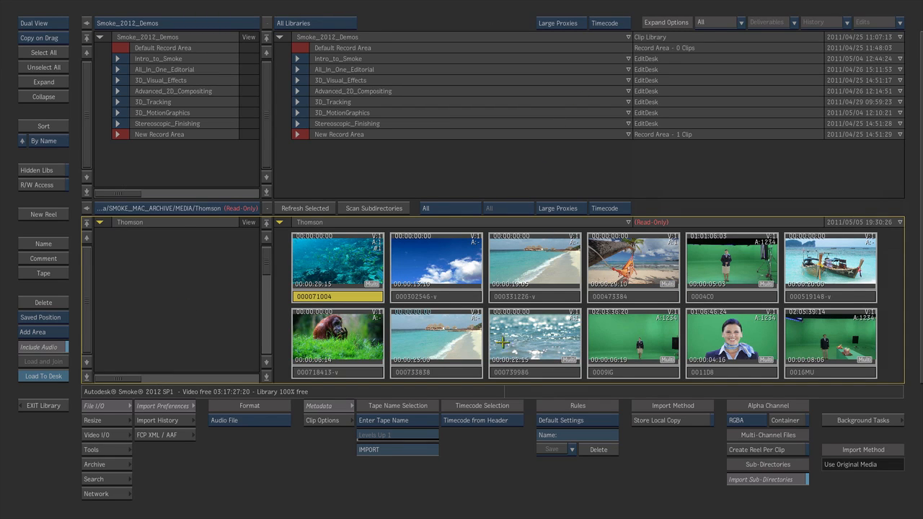
{"action": "mouse_move", "coordinate": [921, 178]}
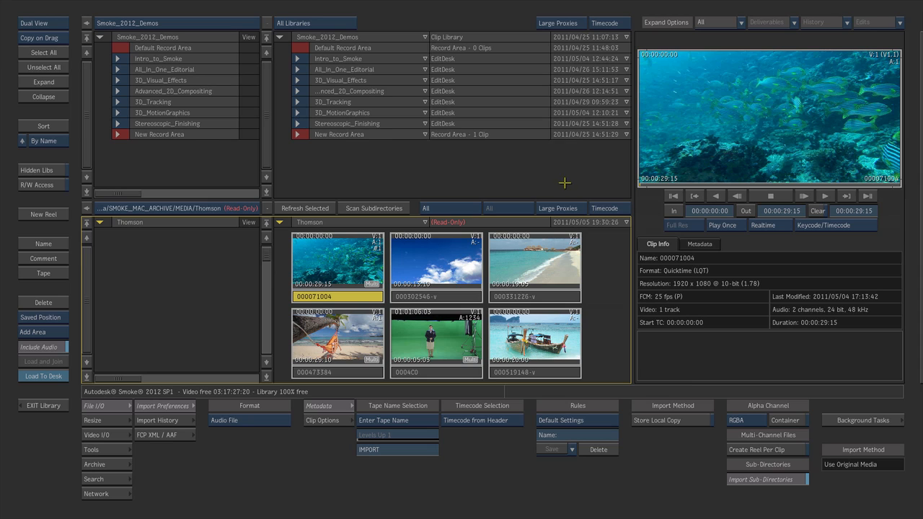
{"action": "left_click", "coordinate": [424, 296]}
{"action": "left_click", "coordinate": [543, 303]}
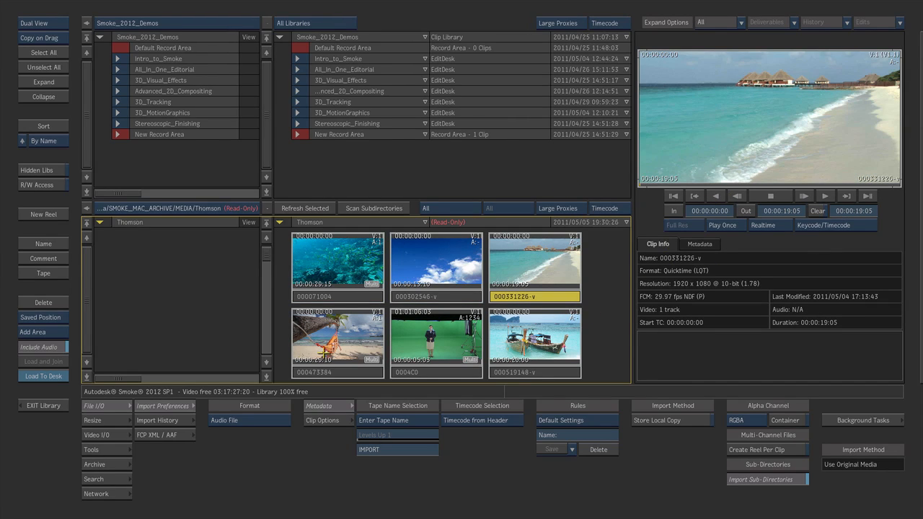
{"action": "left_click", "coordinate": [352, 351]}
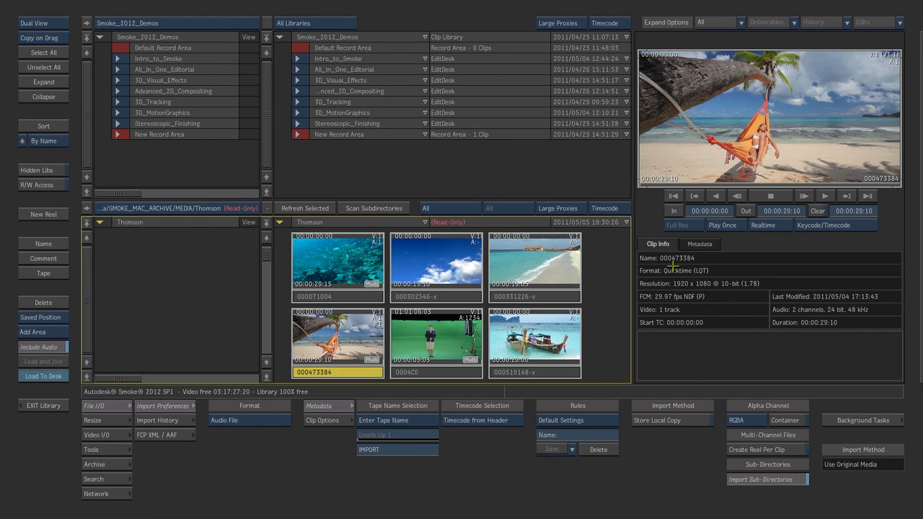
{"action": "left_click_drag", "start_coordinate": [269, 256], "coordinate": [264, 294]}
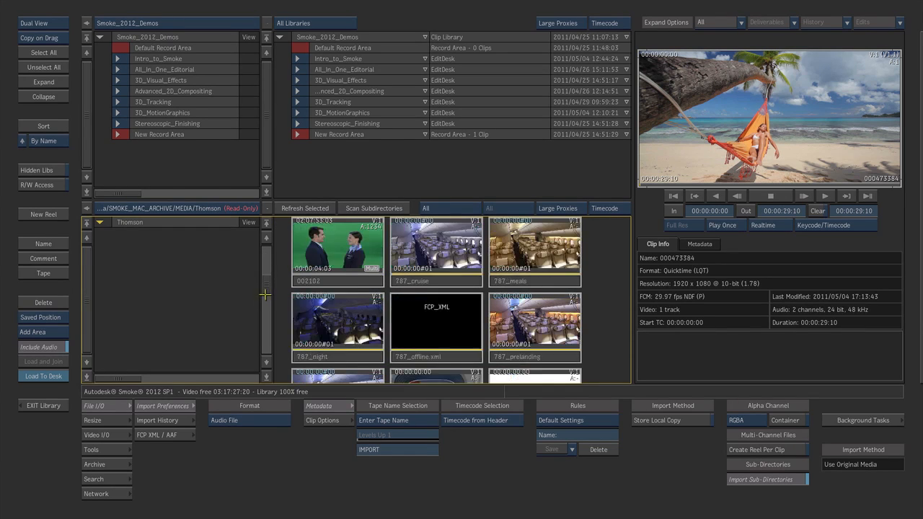
{"action": "left_click", "coordinate": [333, 355]}
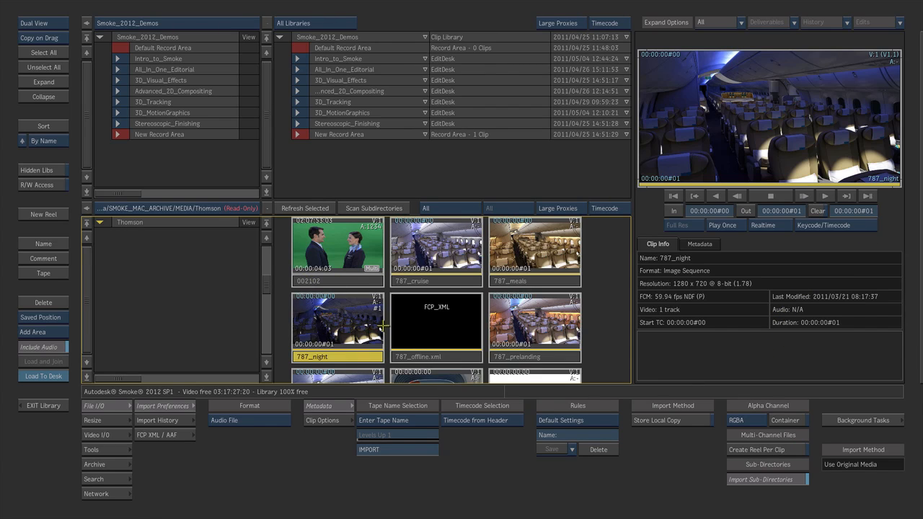
Step: Play back the orangutan clip 000718413-v in the library's preview player and stop it partway
{"action": "scroll", "coordinate": [268, 283], "scroll_direction": "up", "scroll_amount": 2}
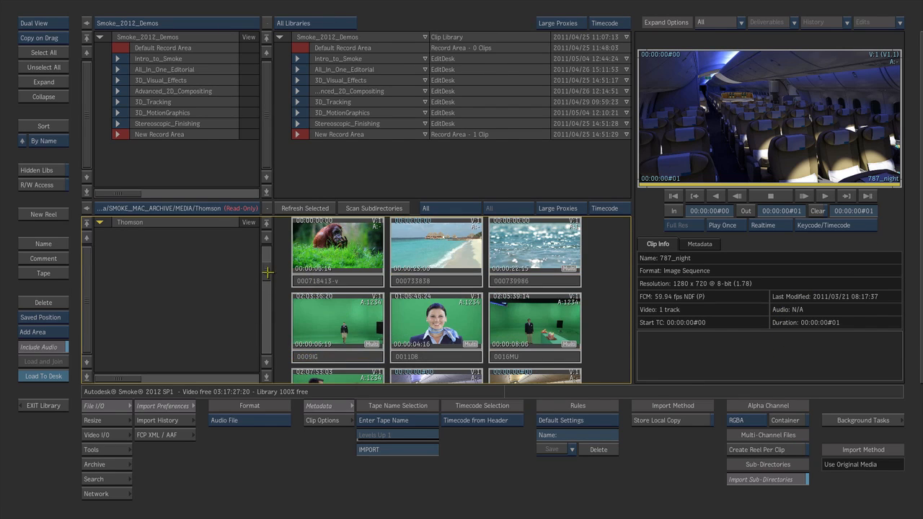
{"action": "left_click", "coordinate": [335, 281]}
{"action": "left_click", "coordinate": [825, 195]}
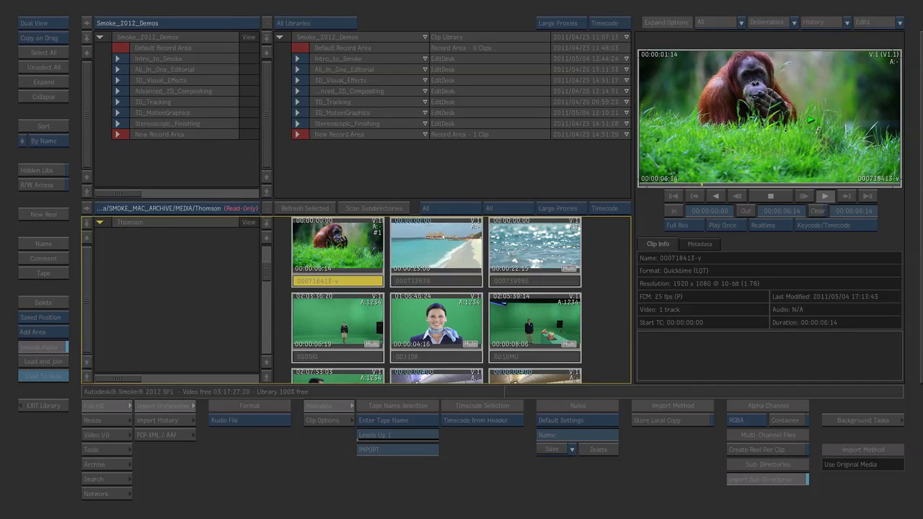
{"action": "left_click", "coordinate": [771, 195]}
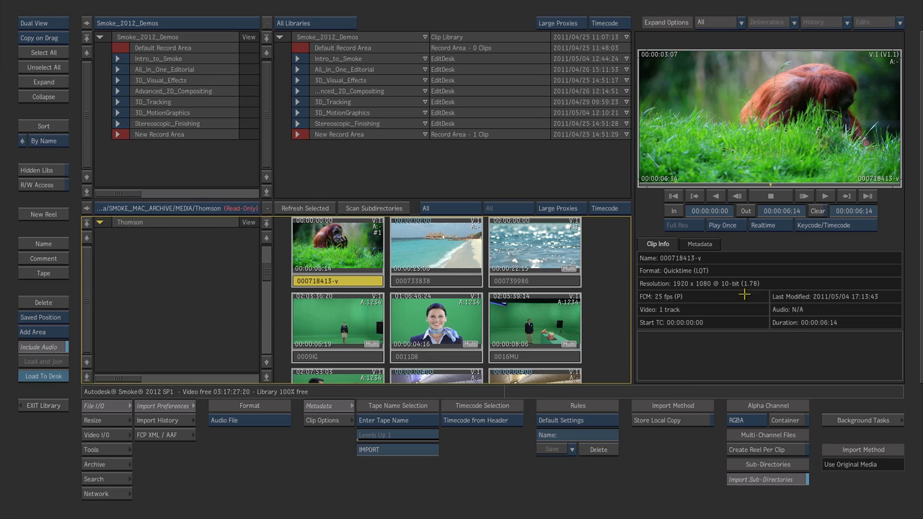
Step: Import 787_offline.xml from the Thomson folder into the Comform source area of All_In_One_Editorial, linking to the original source files
{"action": "left_click_drag", "start_coordinate": [264, 271], "coordinate": [267, 289]}
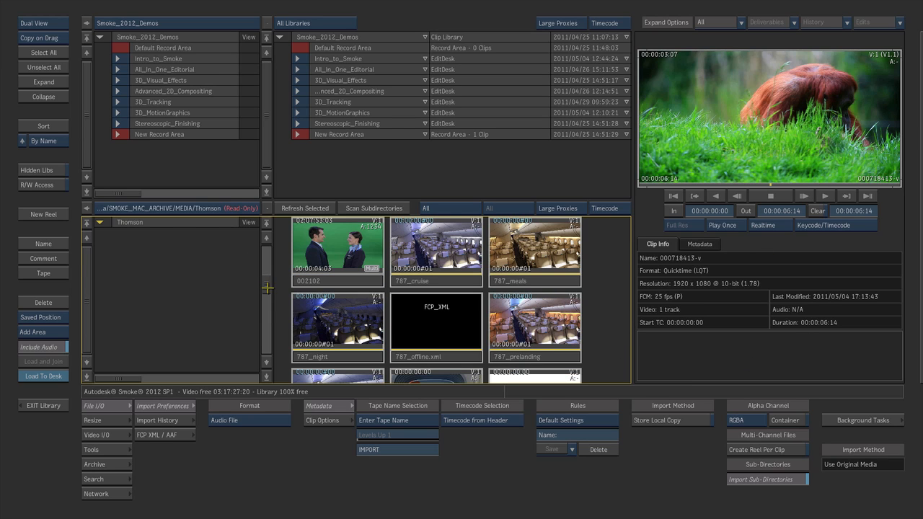
{"action": "left_click", "coordinate": [429, 352]}
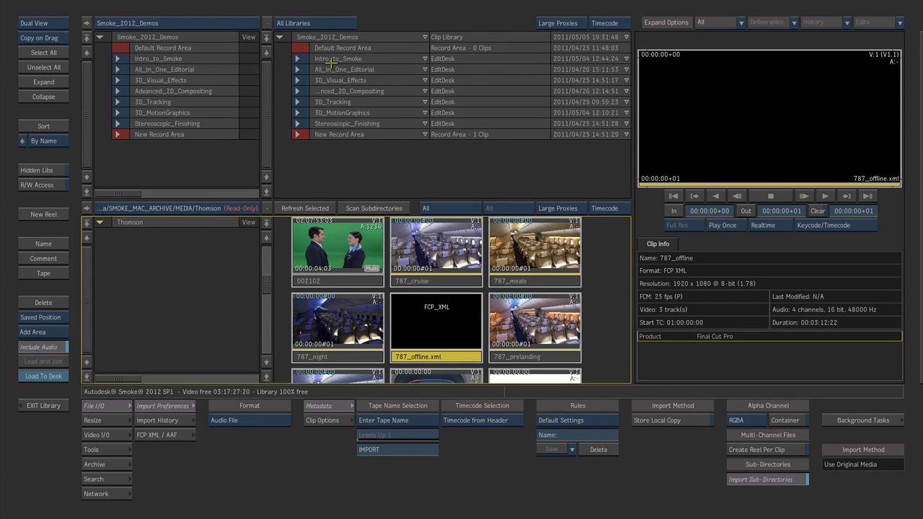
{"action": "left_click", "coordinate": [297, 70]}
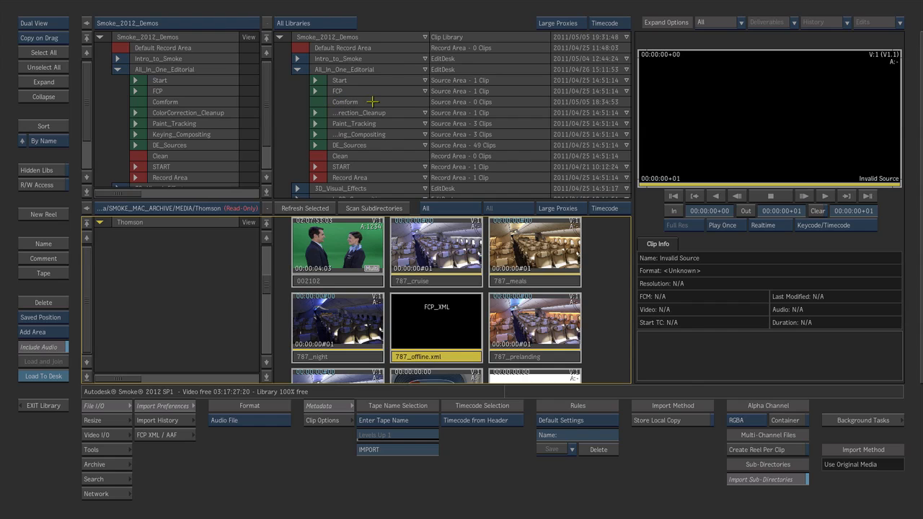
{"action": "left_click", "coordinate": [455, 356]}
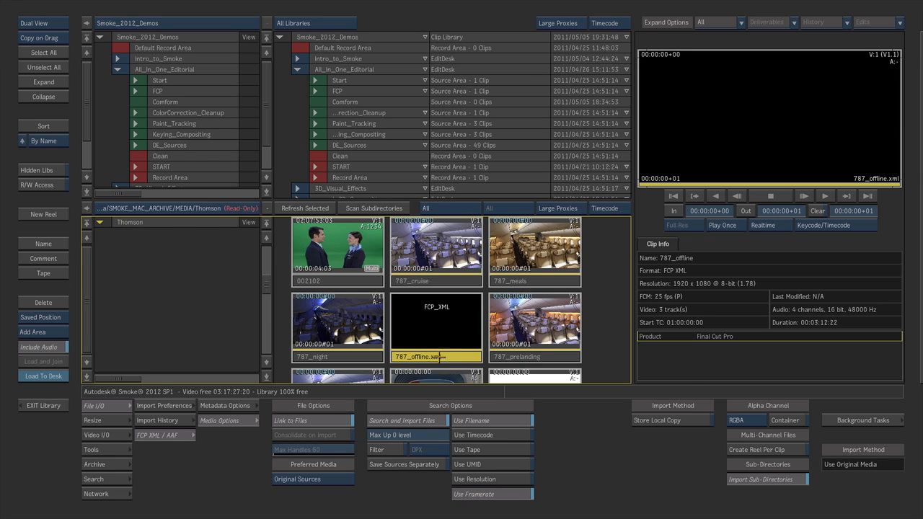
{"action": "left_click_drag", "start_coordinate": [442, 356], "coordinate": [353, 98]}
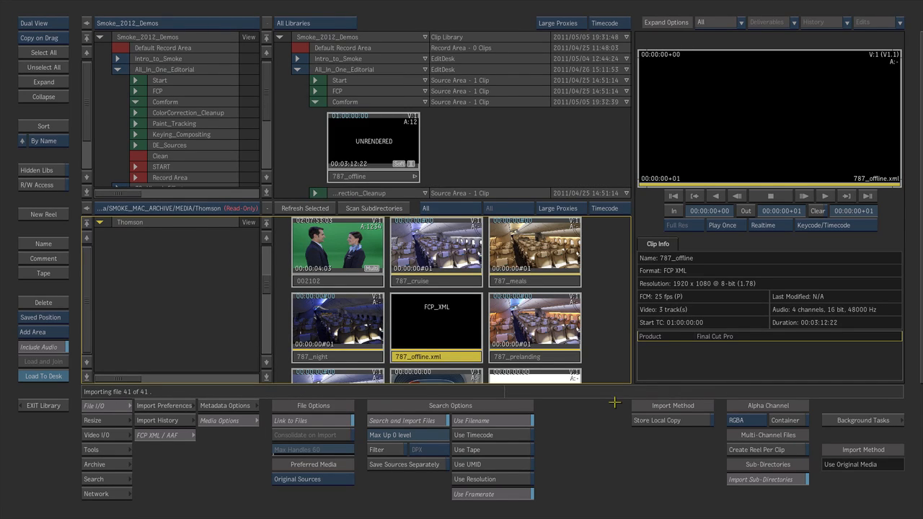
Step: Scrub through the imported 787_offline sequence in the preview and load it to the desk as a record area clip
{"action": "left_click", "coordinate": [370, 177]}
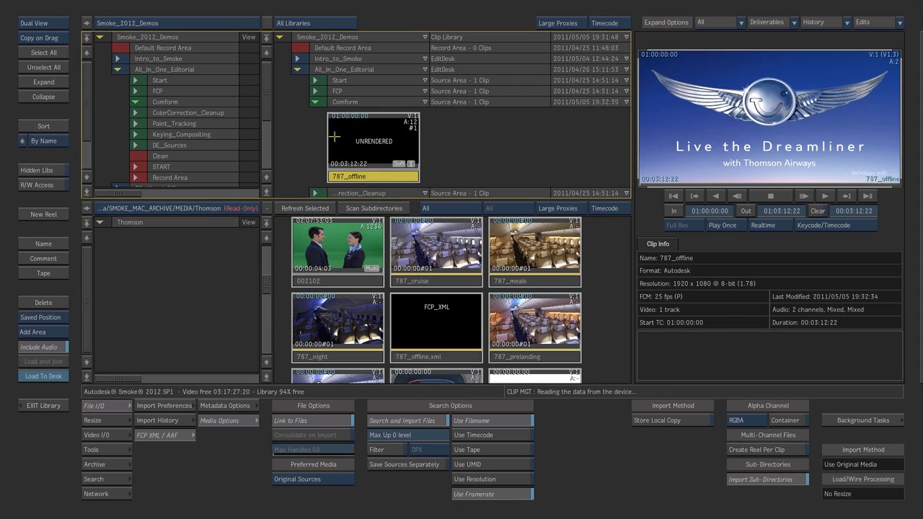
{"action": "left_click_drag", "start_coordinate": [654, 177], "coordinate": [783, 171]}
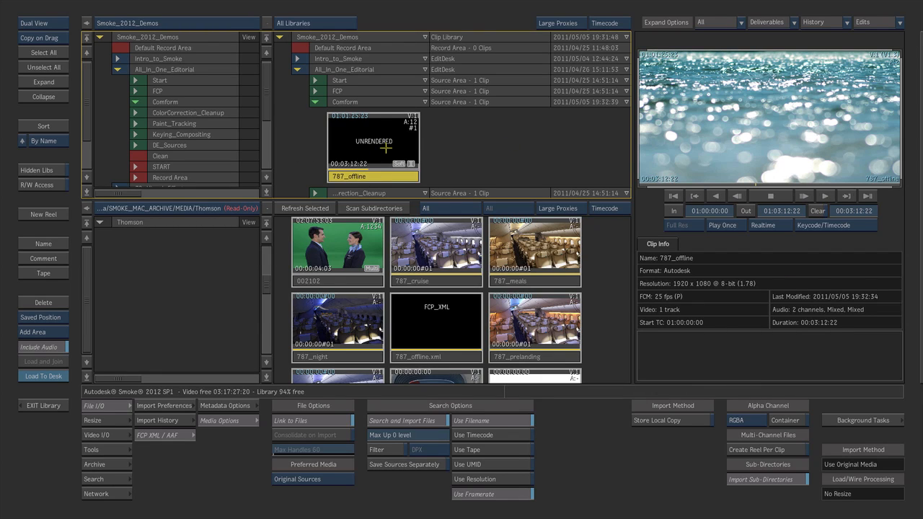
{"action": "left_click", "coordinate": [60, 334]}
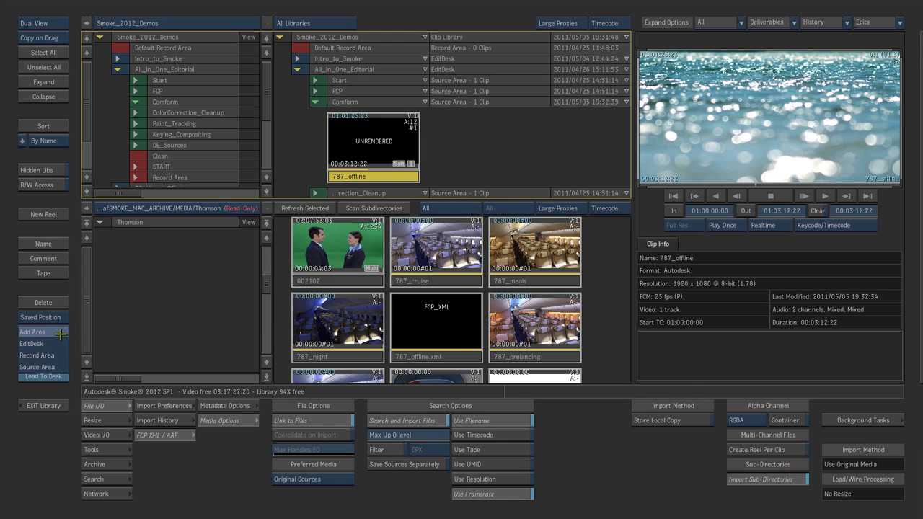
{"action": "left_click", "coordinate": [59, 356]}
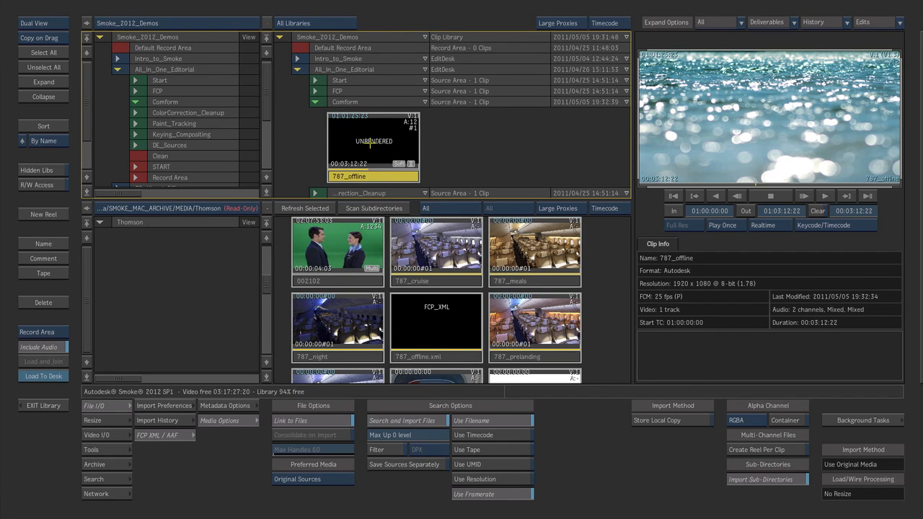
{"action": "left_click", "coordinate": [36, 376]}
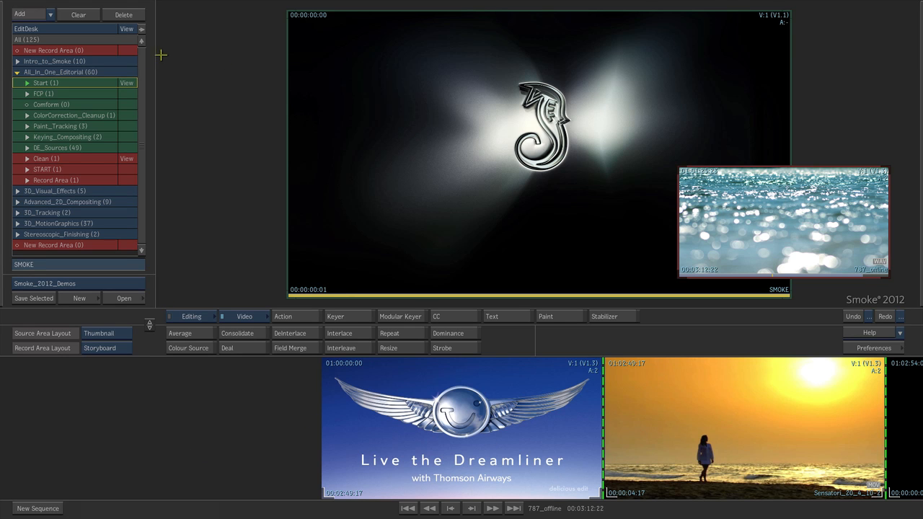
Step: Display the 787_offline sequence in the standard player with the record timeline and move the positioner to 01:01:05:00
{"action": "left_click", "coordinate": [124, 105]}
{"action": "left_click", "coordinate": [494, 416]}
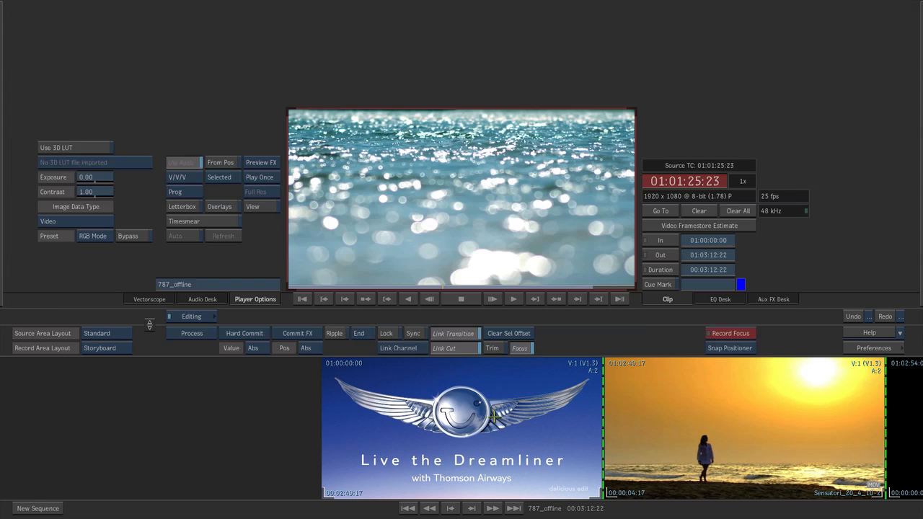
{"action": "key", "text": "Escape"}
{"action": "left_click_drag", "start_coordinate": [501, 493], "coordinate": [422, 473]}
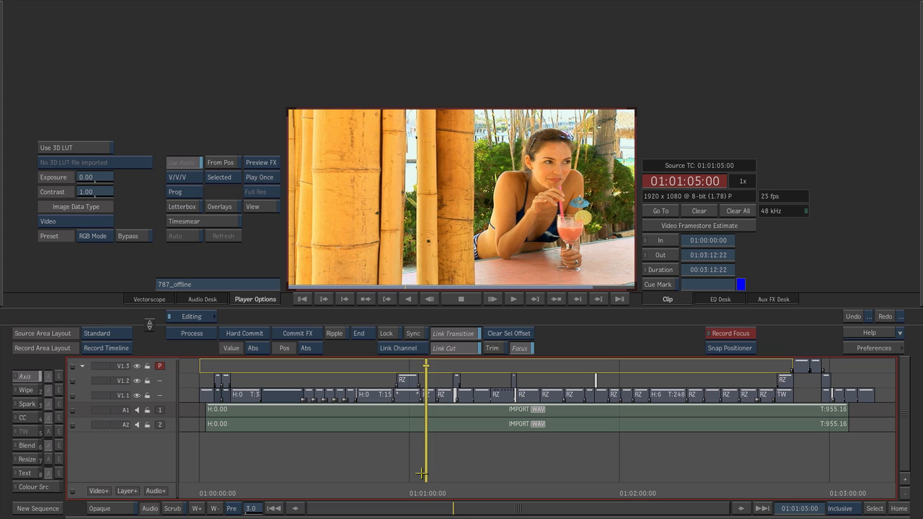